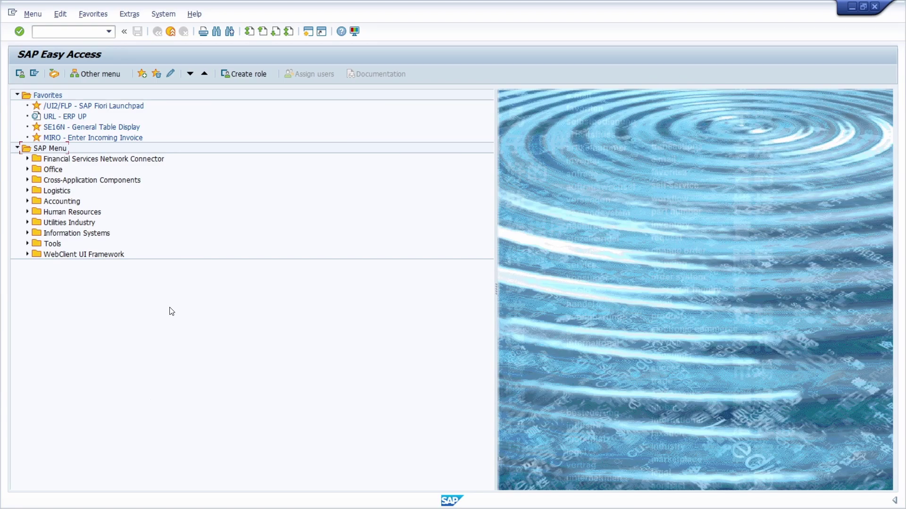
Step: Open the VS00 Sales Master Data area menu, then return to the standard SAP menu
click(72, 30)
text(vs00)
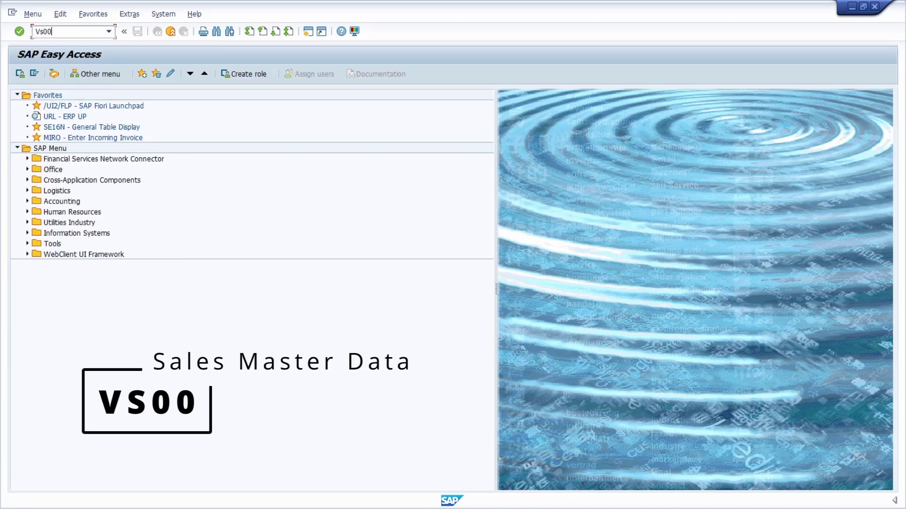
key(Return)
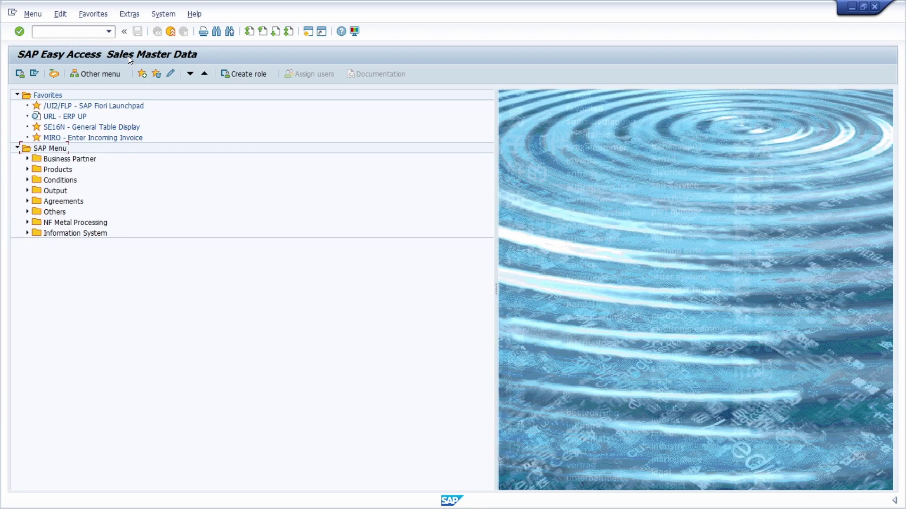
click(34, 73)
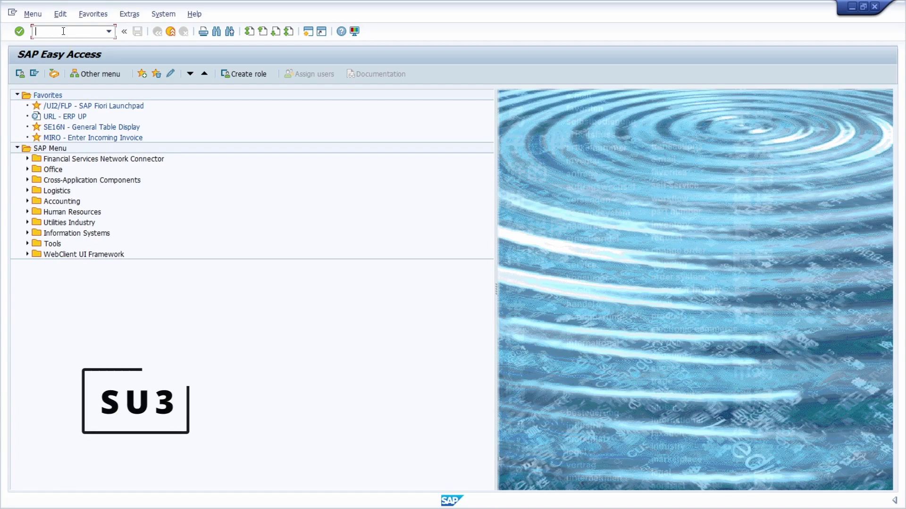
Step: In SU3 user profile Defaults, enter VS00 as the Start menu and save
text(su3)
key(Return)
click(115, 15)
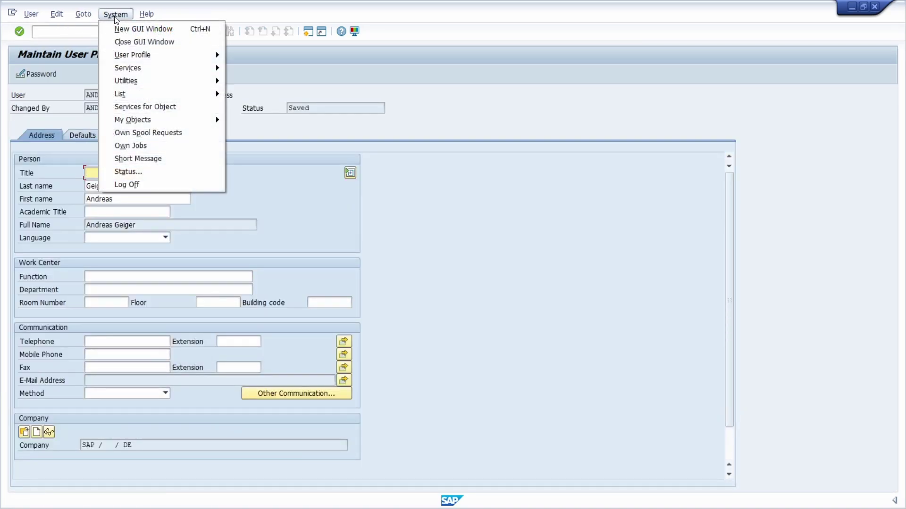
mouse_move(142, 55)
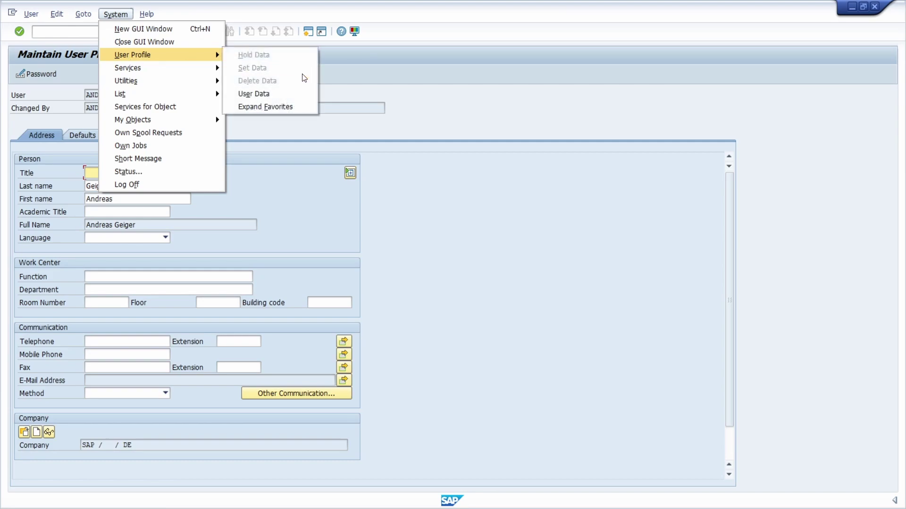
click(384, 127)
click(79, 136)
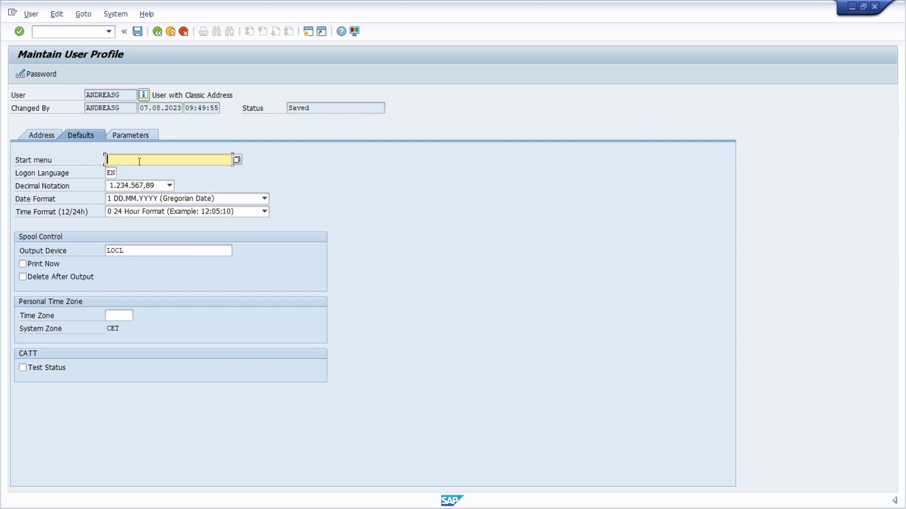
text(VS00)
click(137, 32)
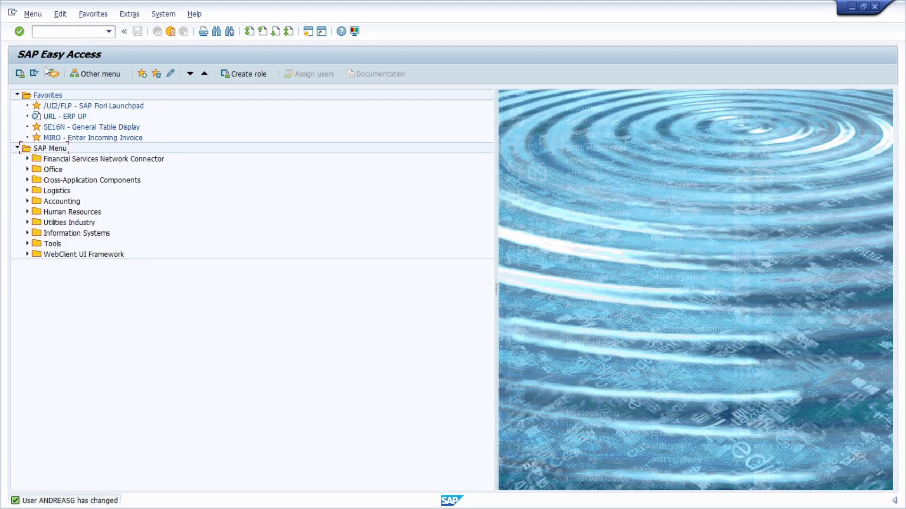
Step: Show the Sales Master Data menu and expand Business Partner > Sales Prospect to V+21 and VD02
click(30, 72)
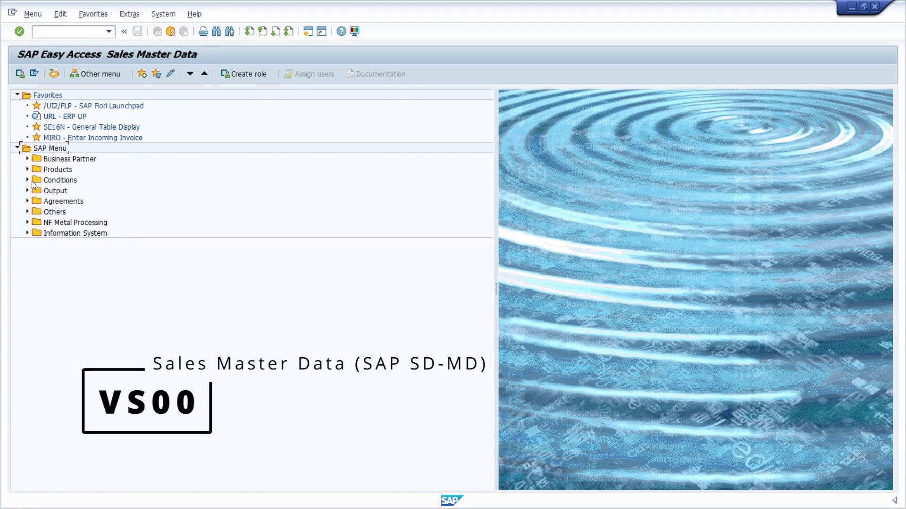
click(28, 159)
click(38, 169)
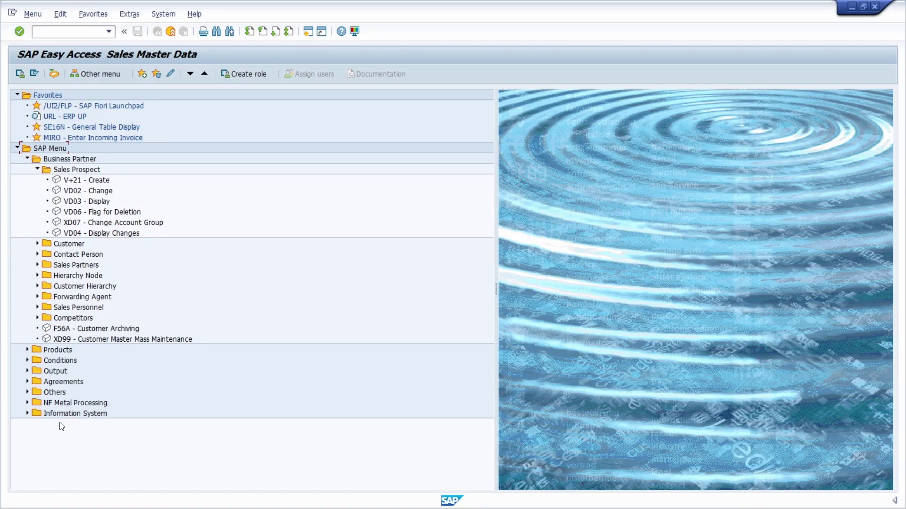
click(74, 182)
click(129, 14)
click(142, 78)
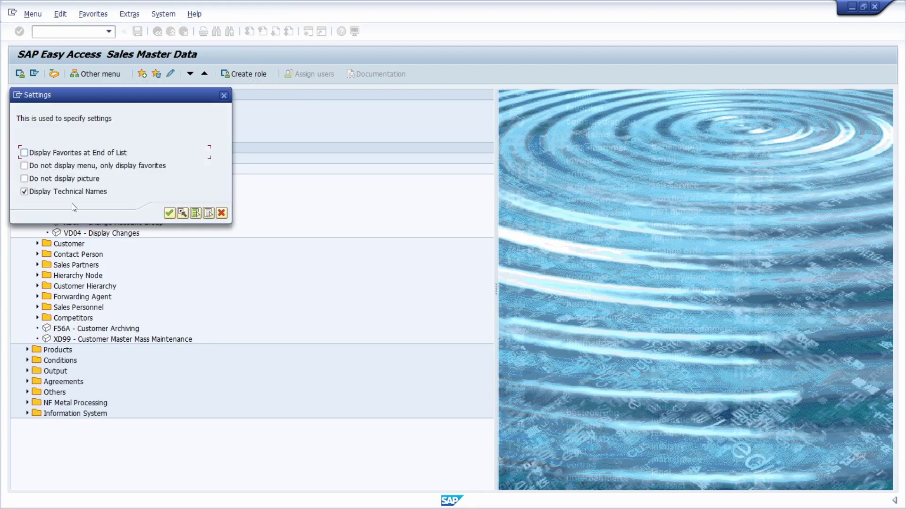
click(66, 194)
click(47, 193)
click(170, 213)
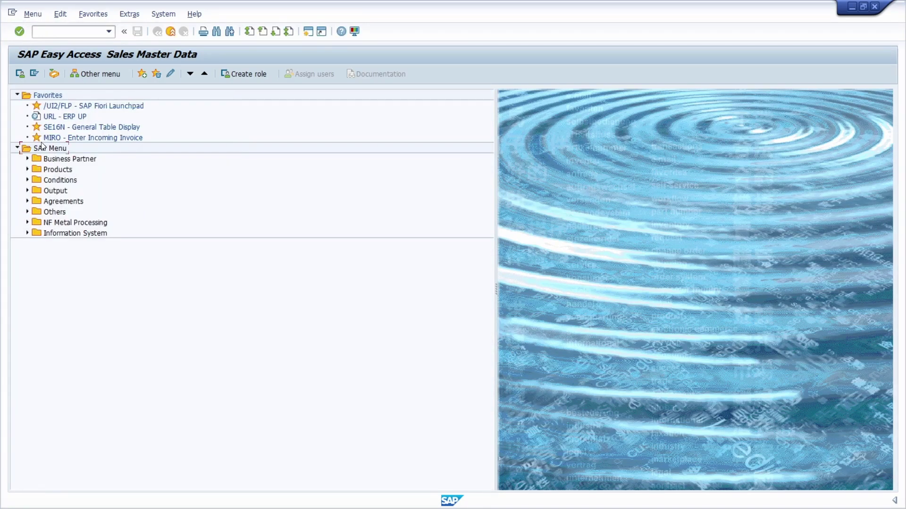
click(27, 159)
click(37, 169)
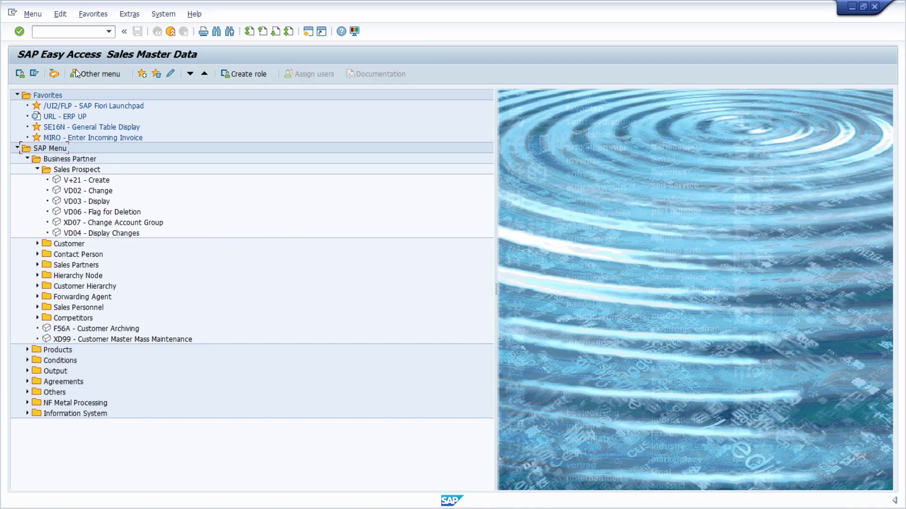
Step: Replace VS00 with VA00 in the command field and run the Sales area menu
text(VS00)
double_click(50, 37)
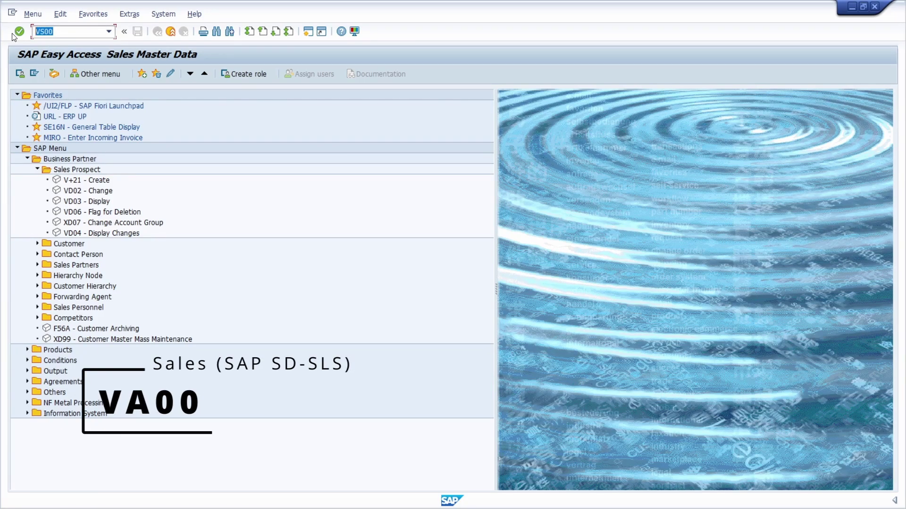
text(VA00)
key(Return)
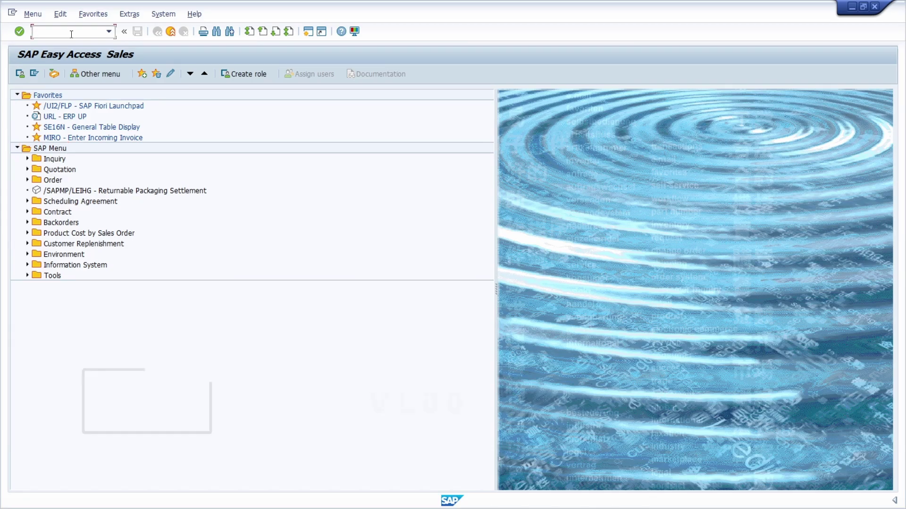
Step: Run VL00 to show the Shipping menu with Outbound Delivery, Picking, Pack/Load and Goods Issue
text(VL00)
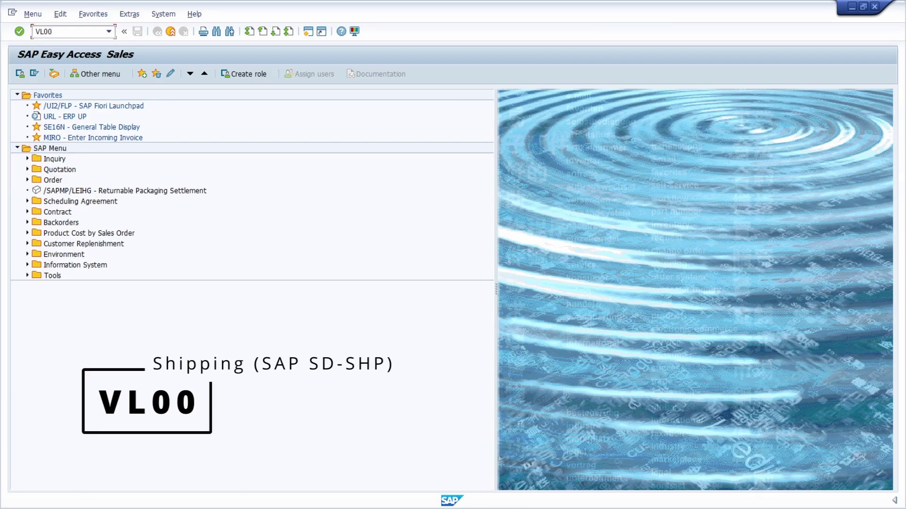
key(Return)
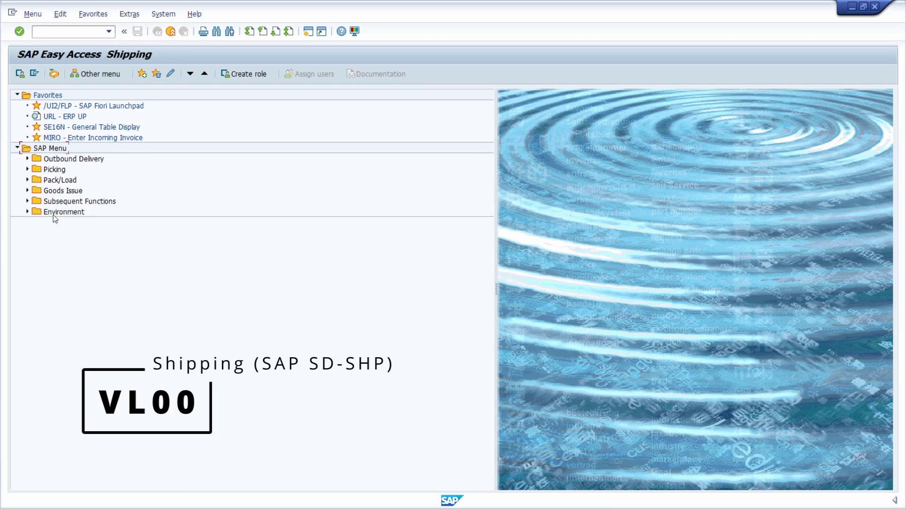
click(61, 32)
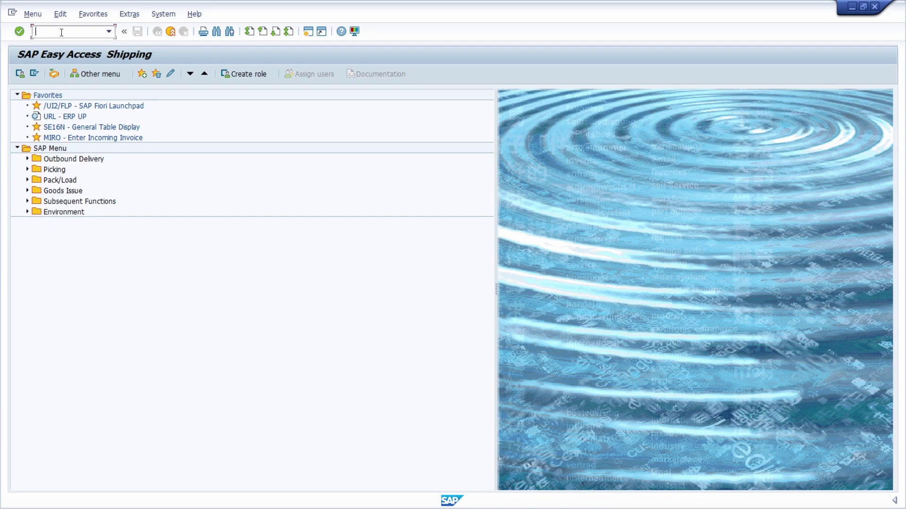
Step: Run /VC00 to show Sales promotions, Sales activities and Potential analysis folders
text(/)
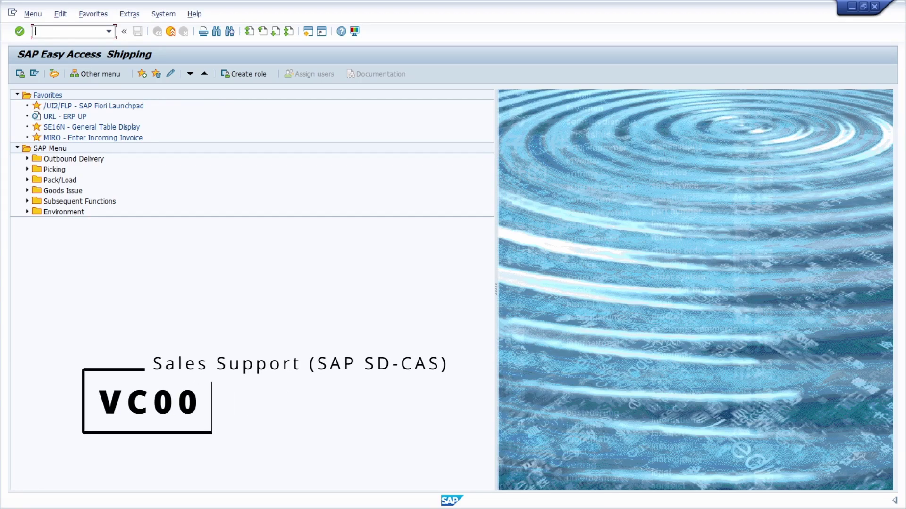
text(VC00)
key(Return)
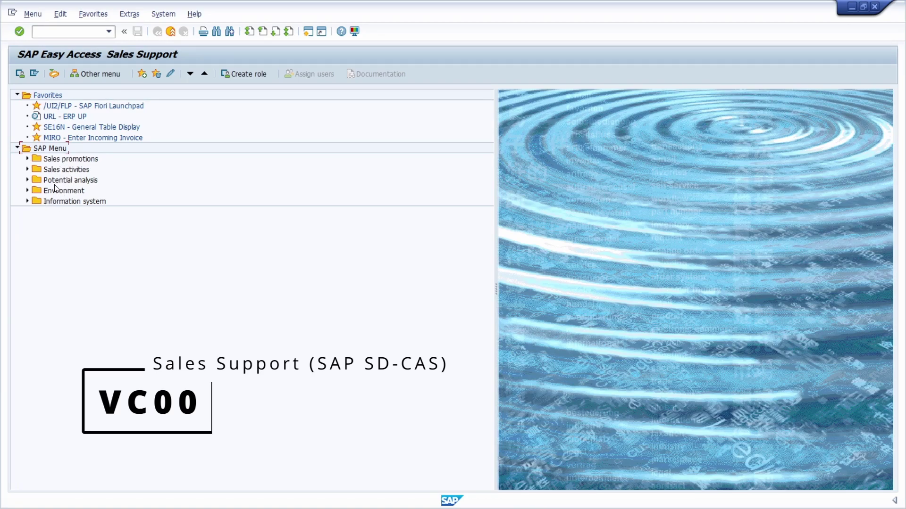
Step: Run VF00 to show Billing Document, Invoice List, Rebate and Output folders
click(73, 31)
text(/n)
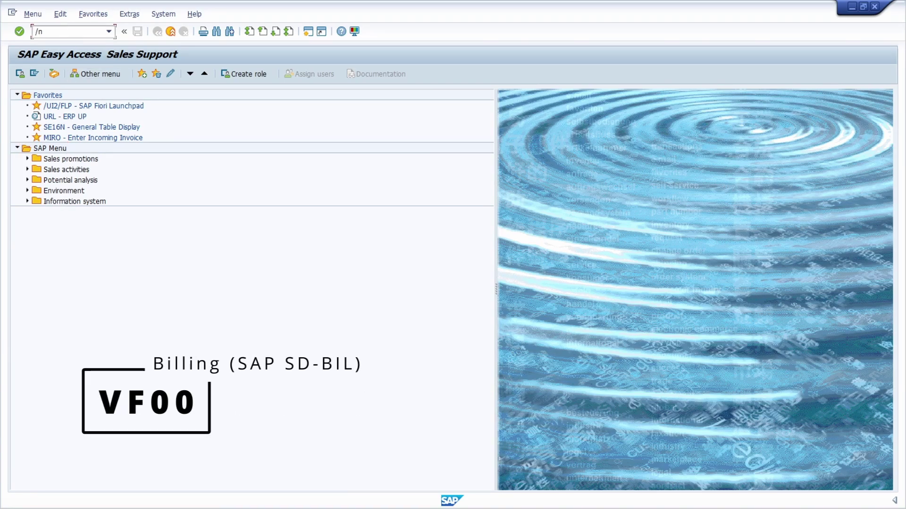
key(BackSpace)
key(BackSpace)
text(VF00)
key(Return)
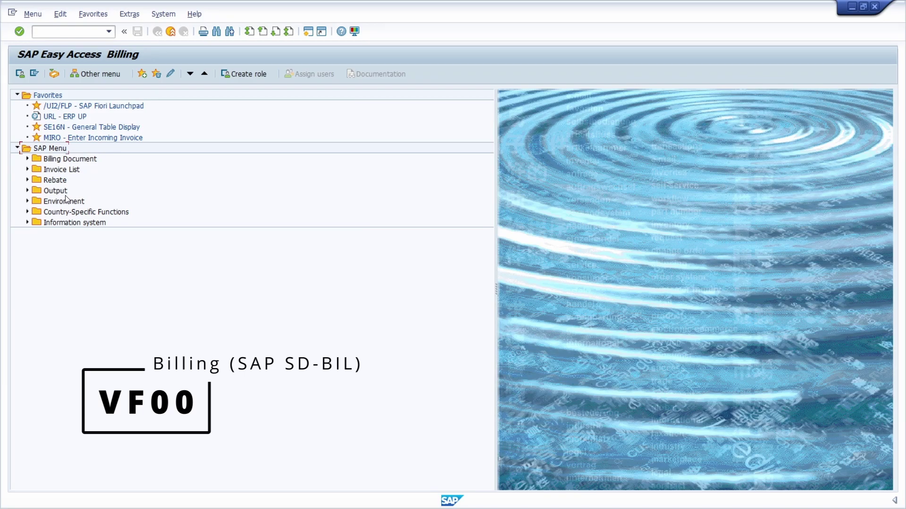
click(62, 33)
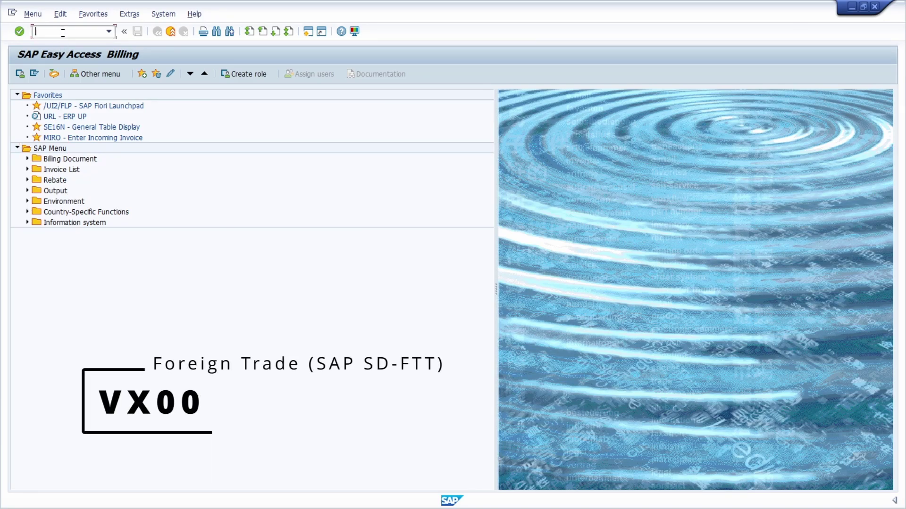
Step: Run VX00 and expand General Foreign Trade Processing > Import / Export > Operative Cockpit > Collective Maintenance
text(VX00)
key(Return)
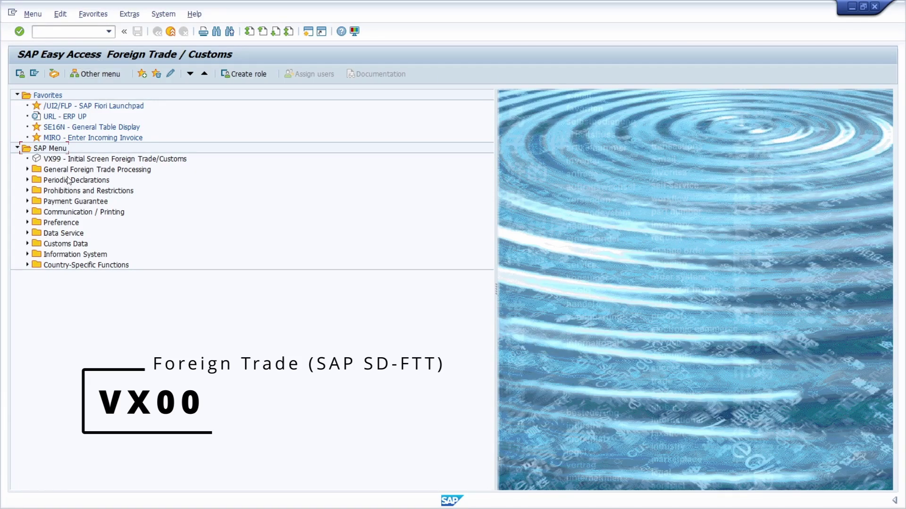
click(27, 170)
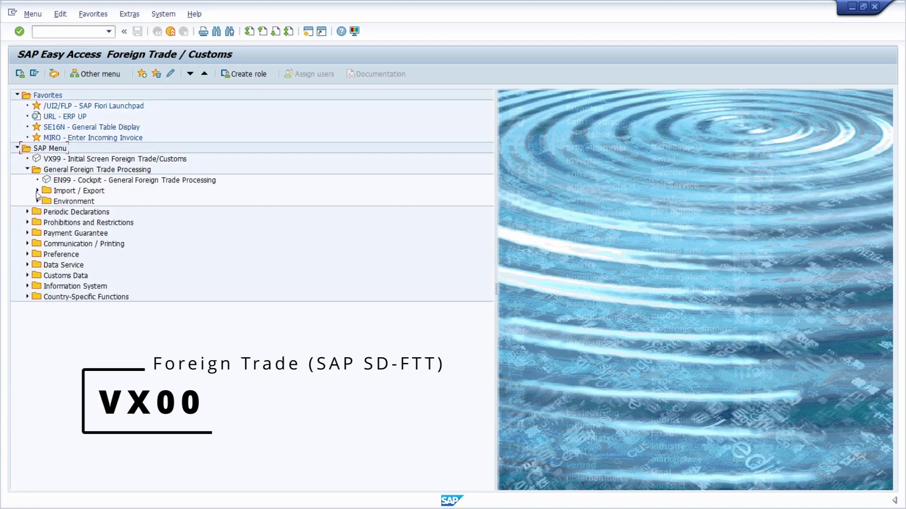
click(38, 191)
click(47, 202)
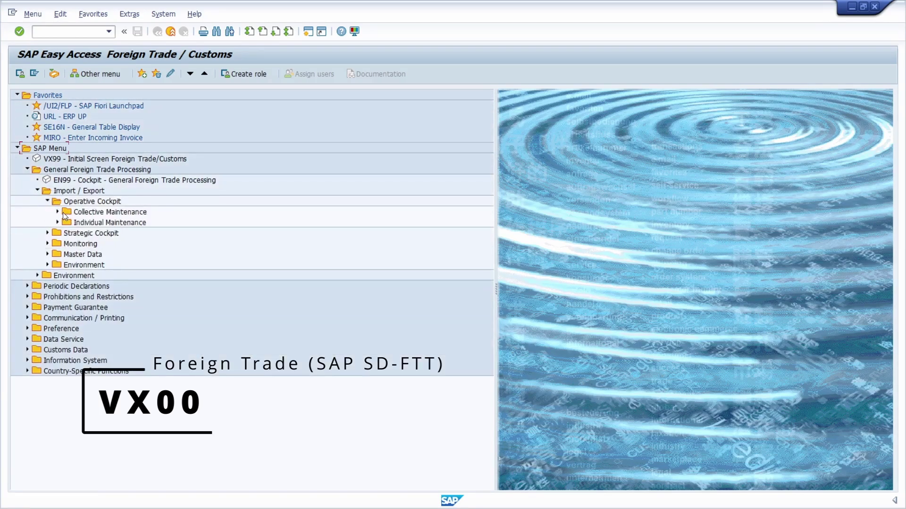
click(63, 213)
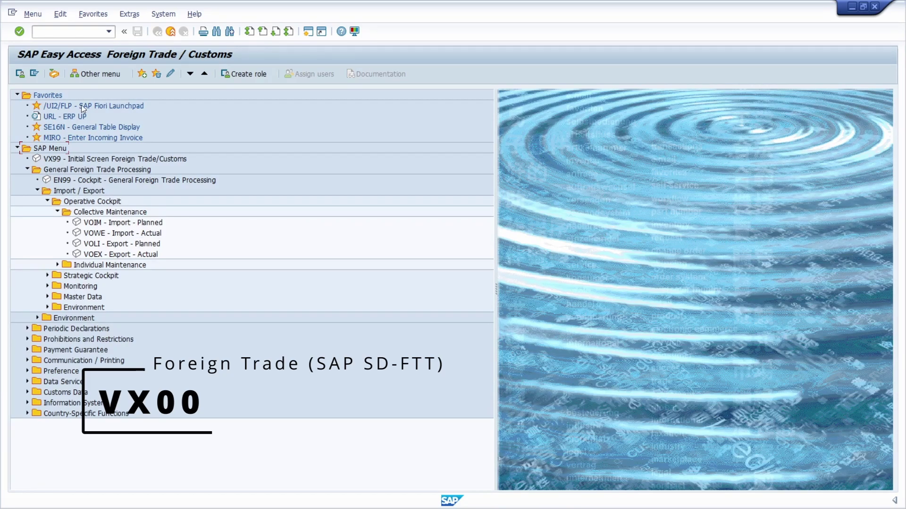
click(56, 32)
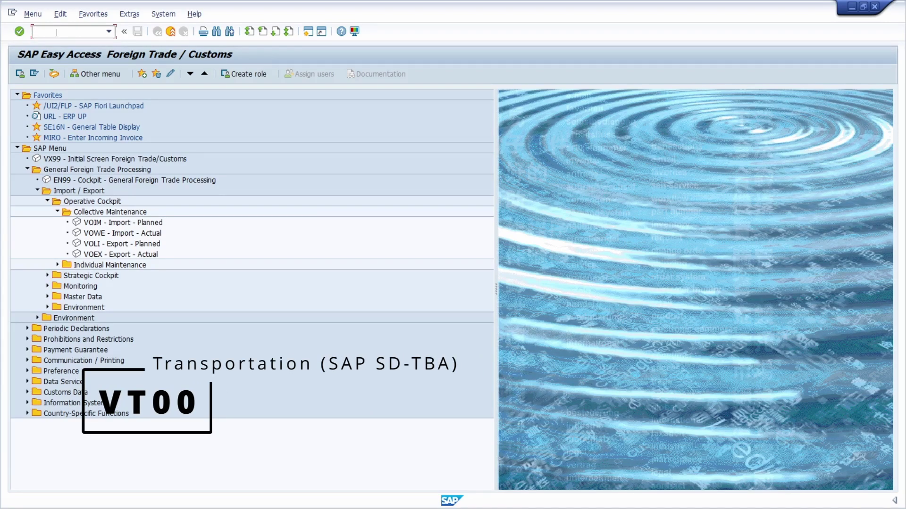
Step: Run VT00, expand Master Data and External Systems, and select Transport. Planning
text(VT00)
key(Return)
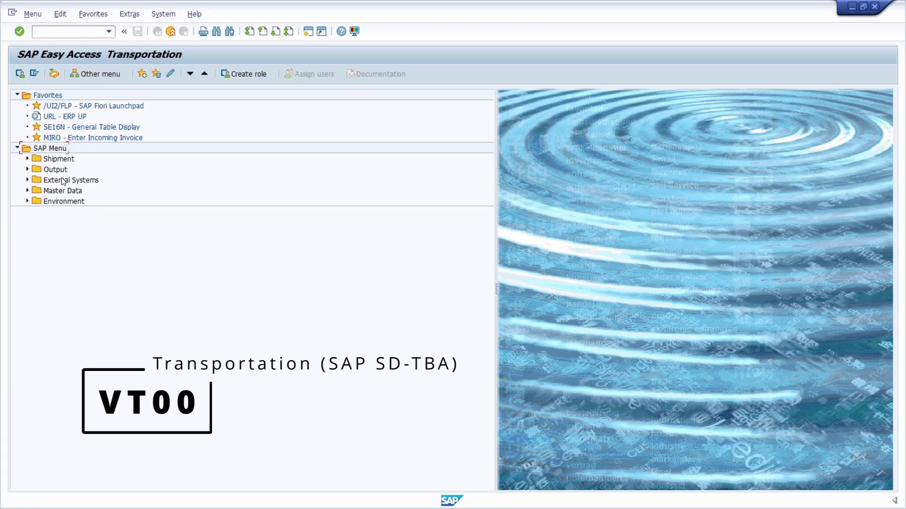
click(27, 190)
click(28, 180)
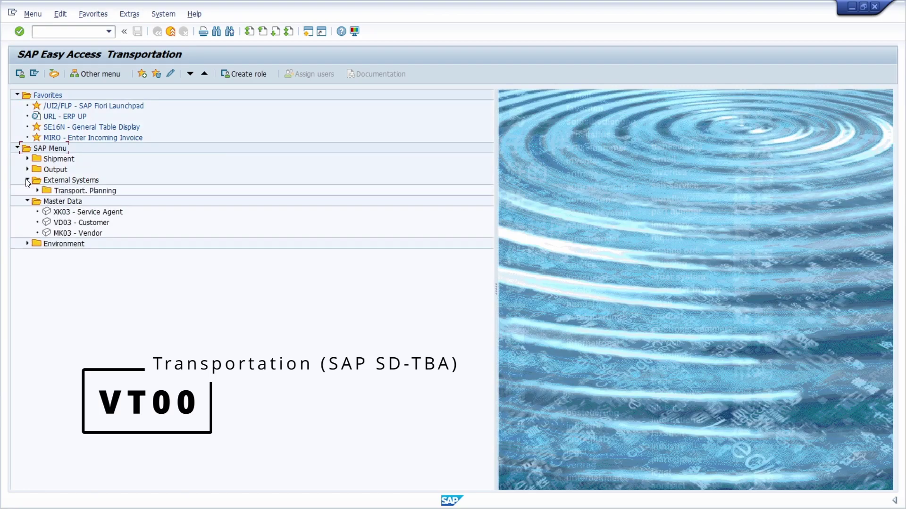
click(69, 193)
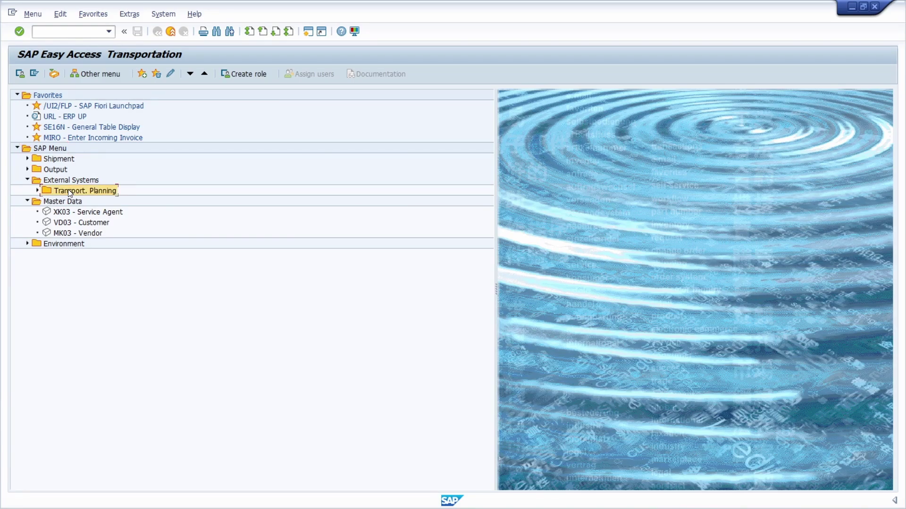
key(ctrl+f)
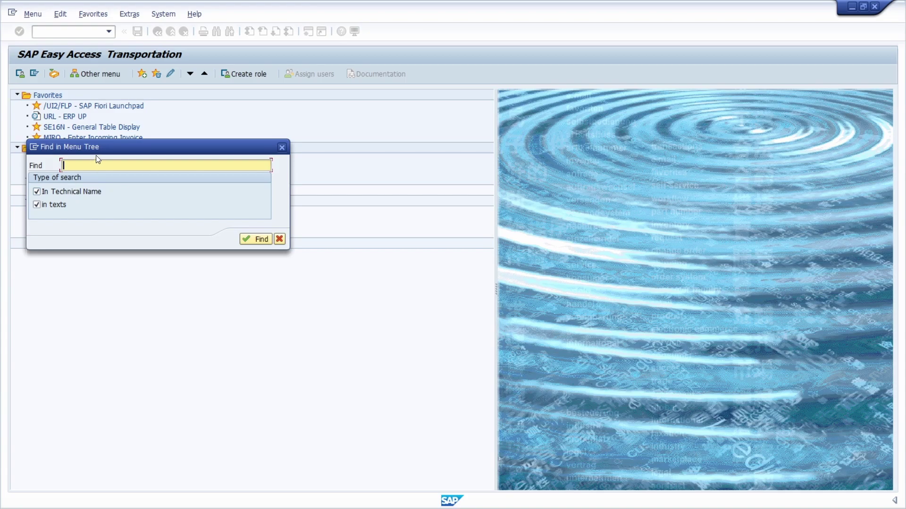
drag(100, 150, 195, 155)
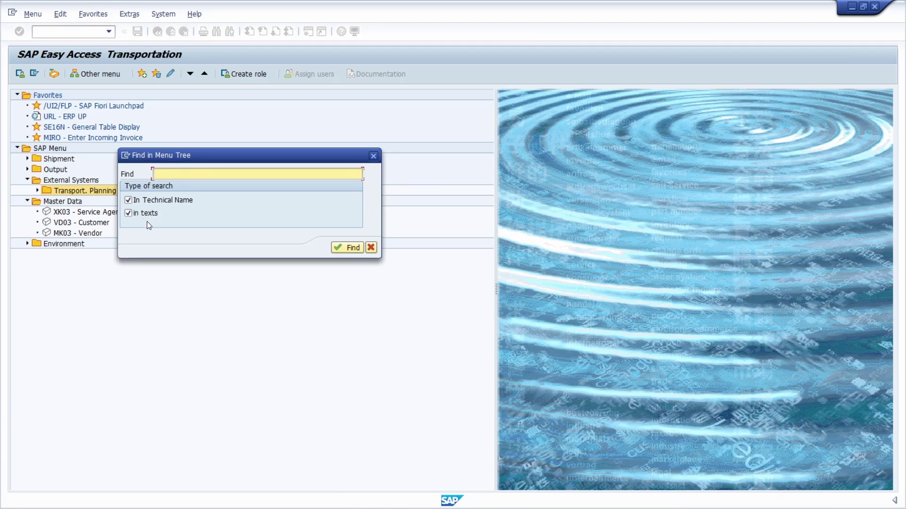
click(370, 248)
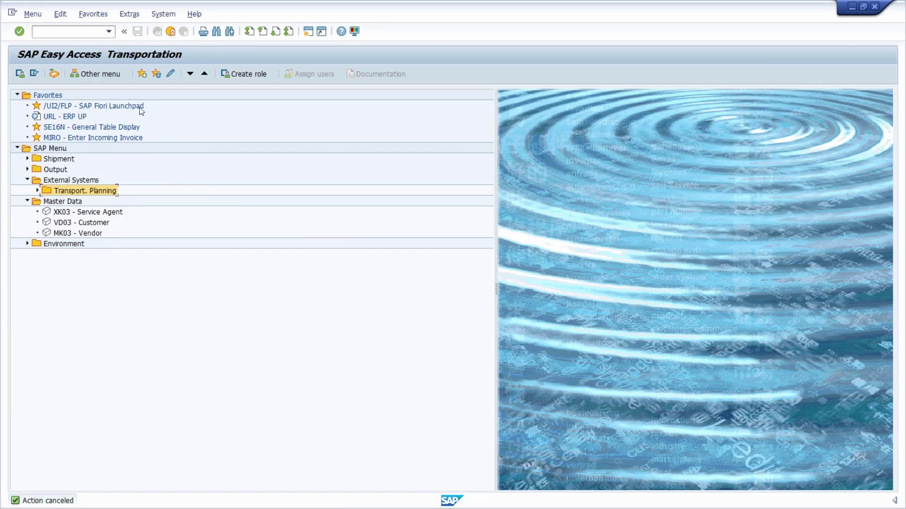
Step: Run /nse43n and enter area menu VS00 (Sales Master Data)
text(/nse43n)
key(Return)
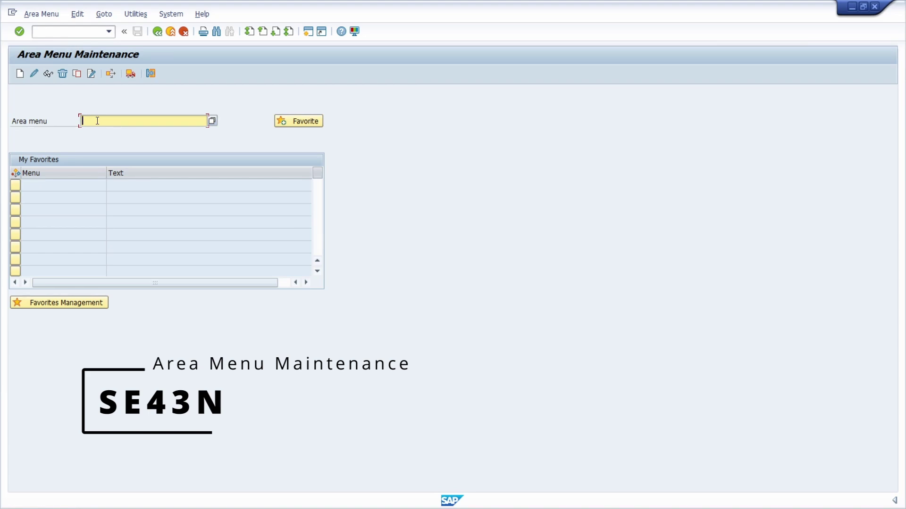
text(VS00)
key(Return)
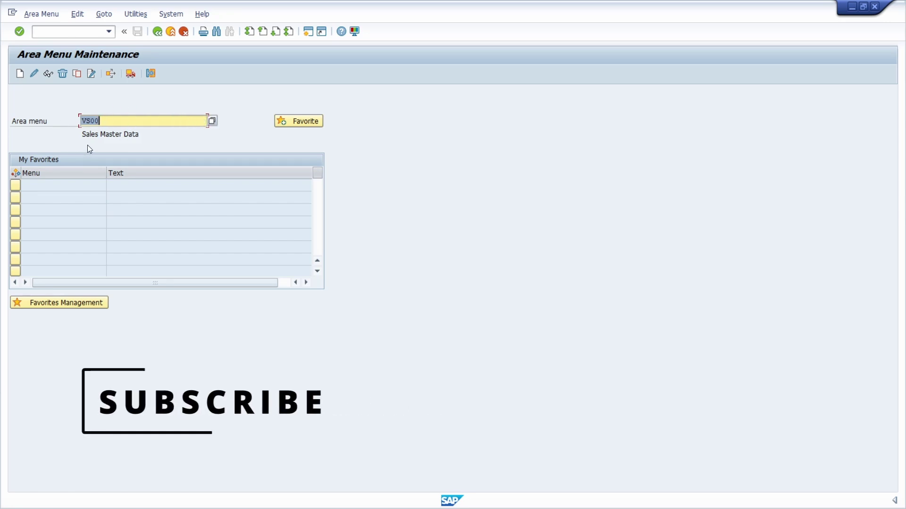
Step: Display the VS00 structure, open the Ctrl+F structure search, and move it off the tree
click(48, 74)
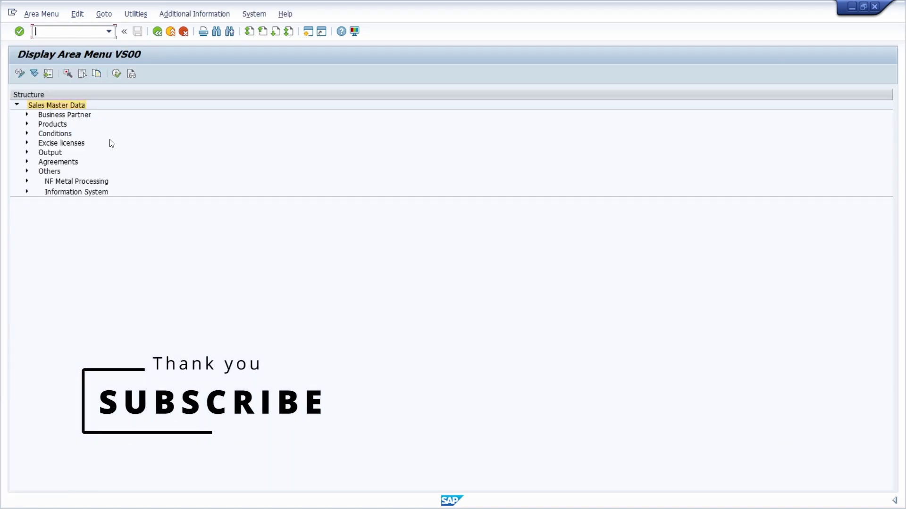
key(ctrl+f)
drag(111, 142, 216, 107)
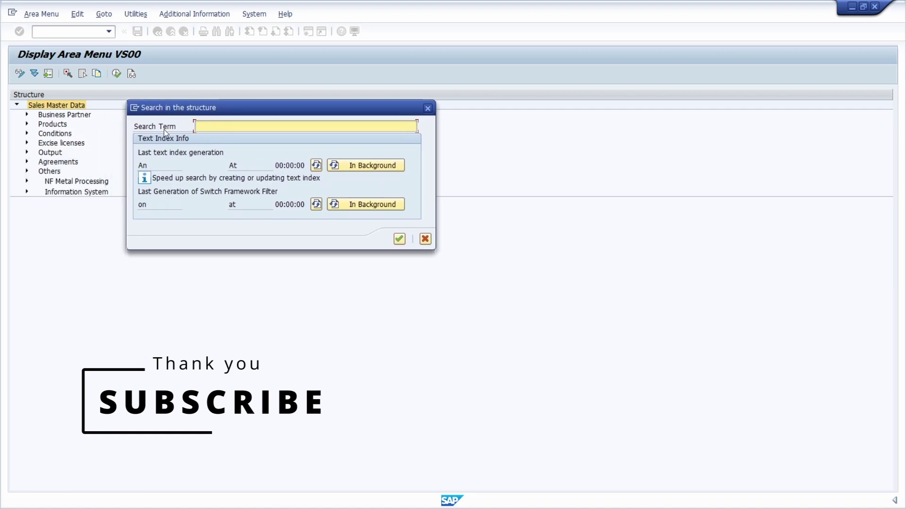